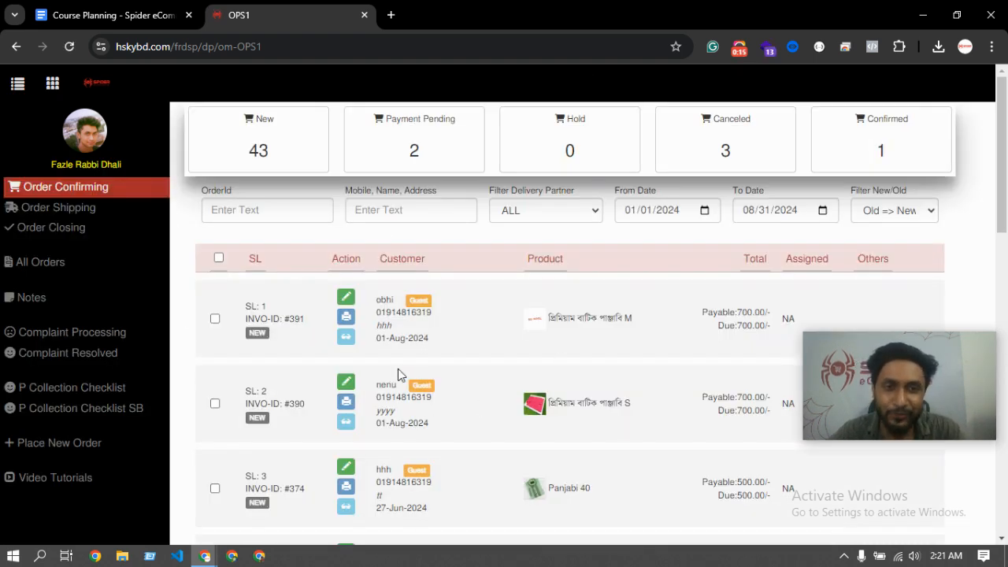
# Open the storefront to place a new order.
pyautogui.scroll(-3, 398, 370)
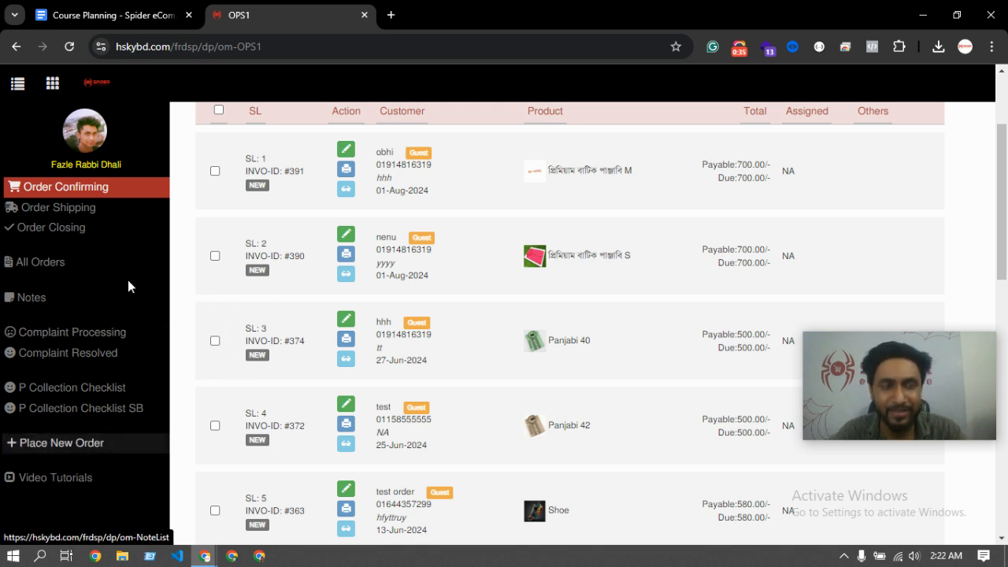
pyautogui.scroll(2, 204, 232)
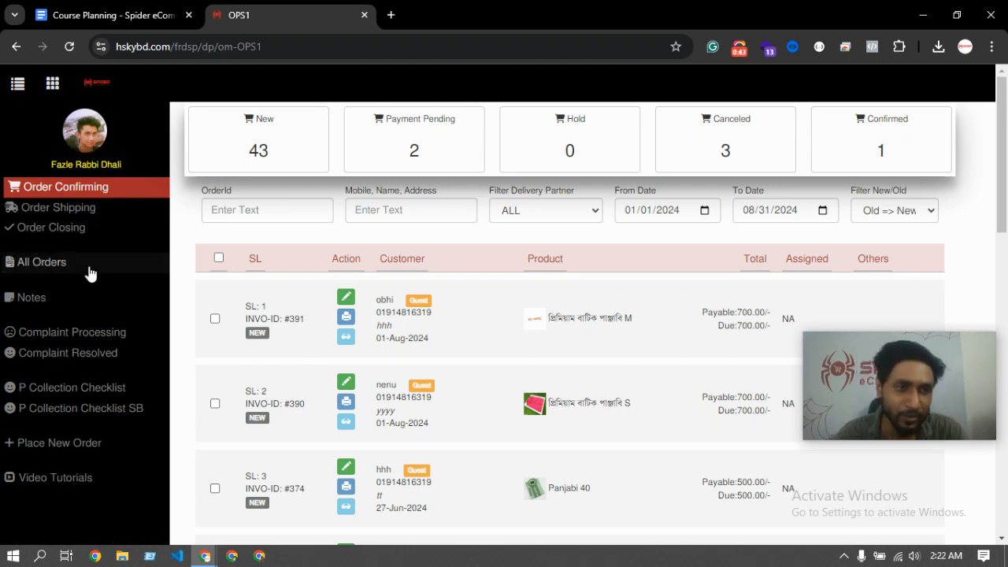
pyautogui.click(57, 444)
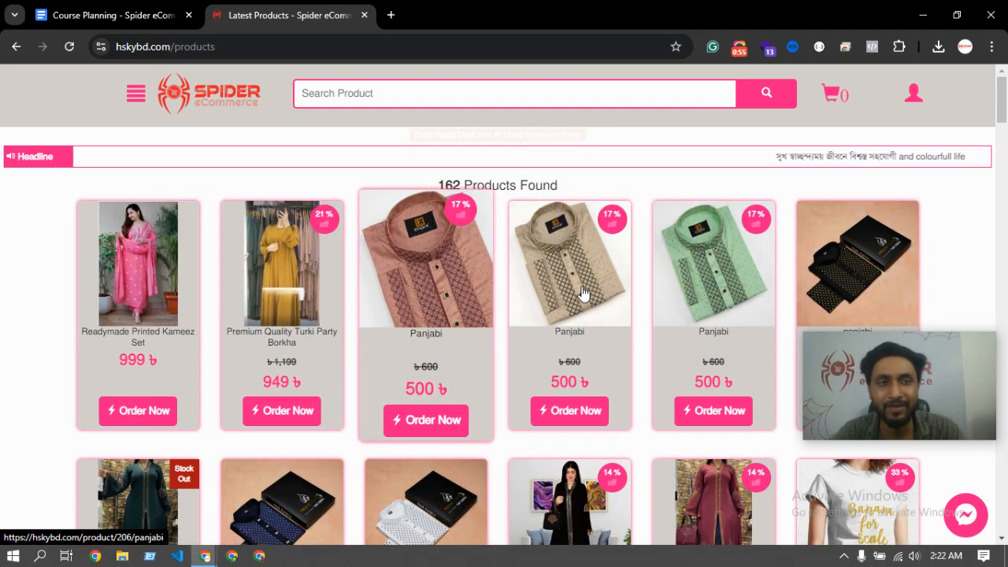
pyautogui.scroll(-5, 575, 299)
pyautogui.scroll(-12, 572, 305)
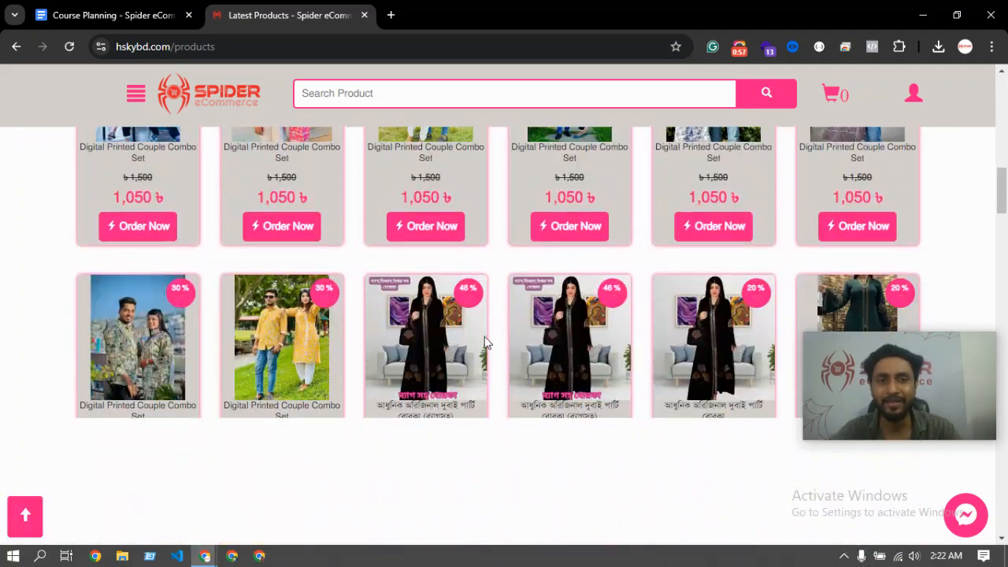
pyautogui.scroll(-6, 616, 324)
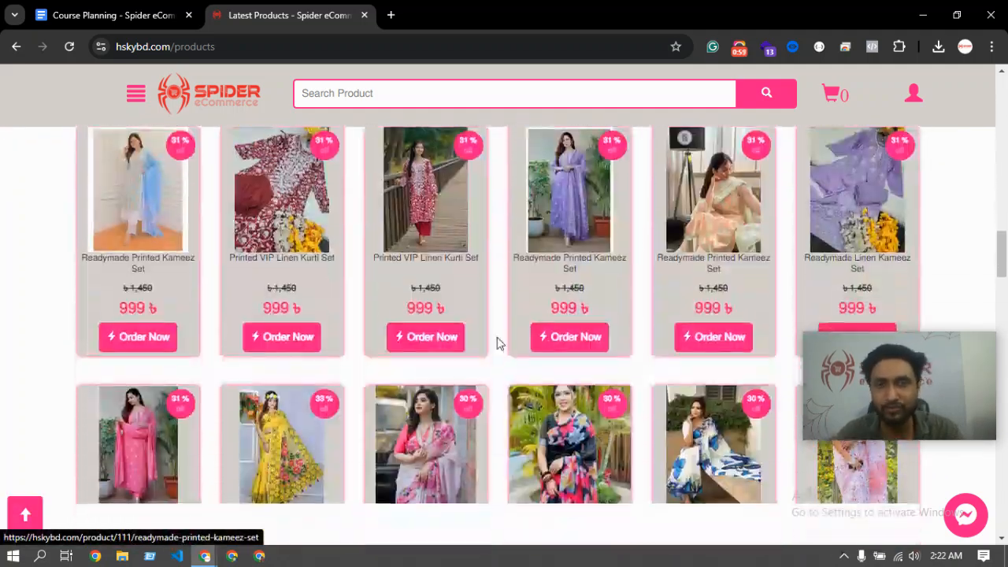
pyautogui.scroll(20, 498, 331)
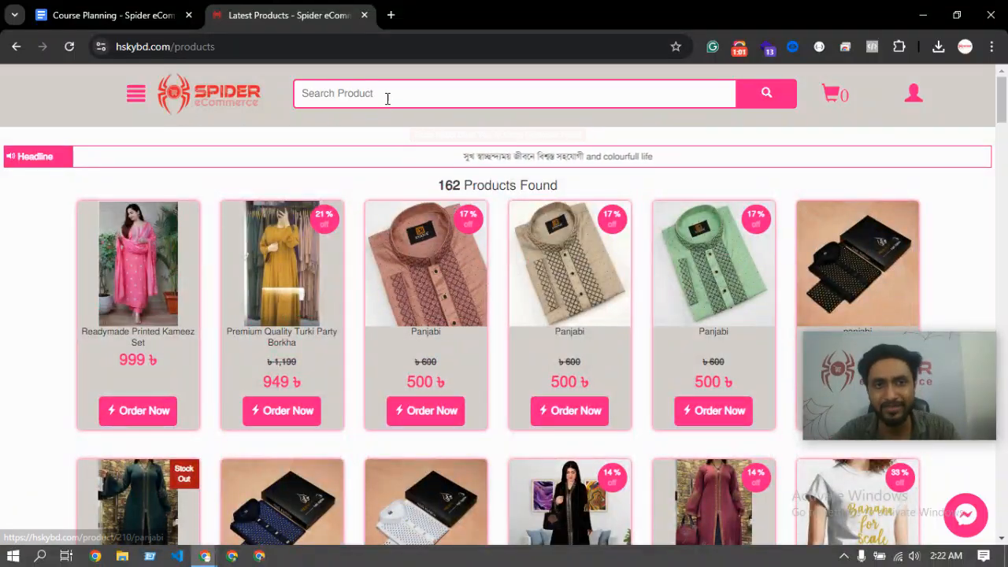
# Search the storefront for product 100.
pyautogui.click(386, 95)
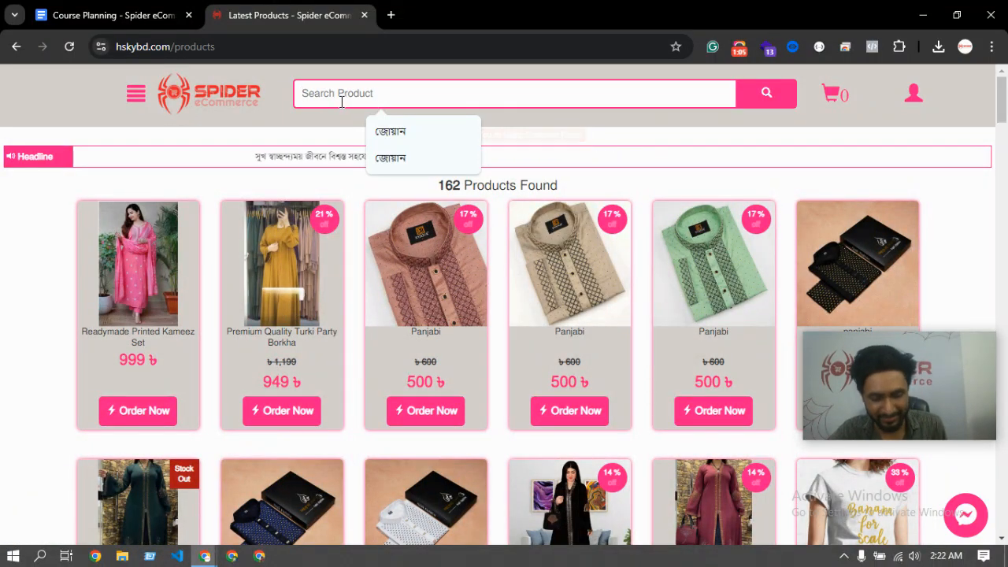
pyautogui.write('1')
pyautogui.press('BackSpace')
pyautogui.write('100')
pyautogui.press('Return')
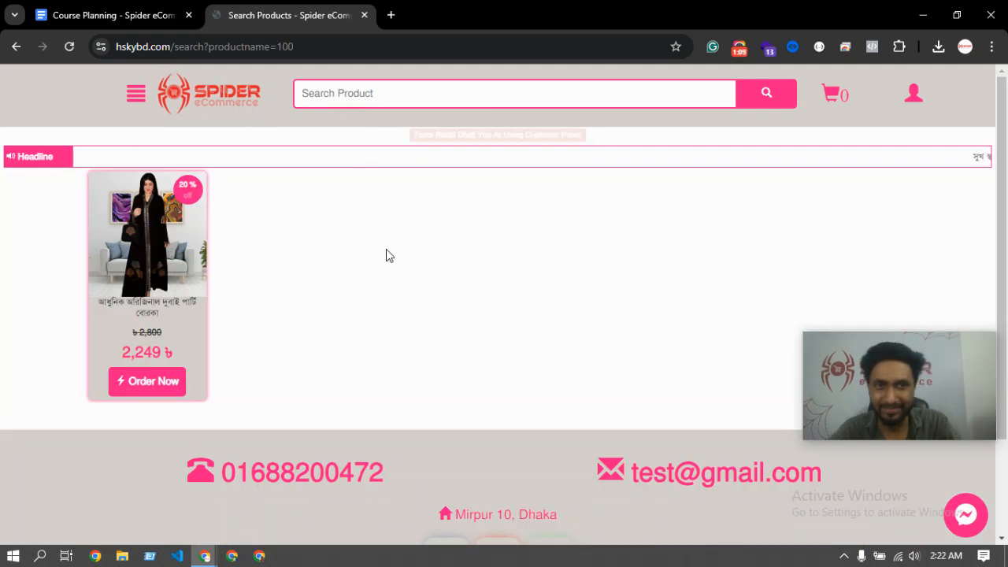
# Open the party burqa's product page and select its Product ID 100.
pyautogui.click(137, 260)
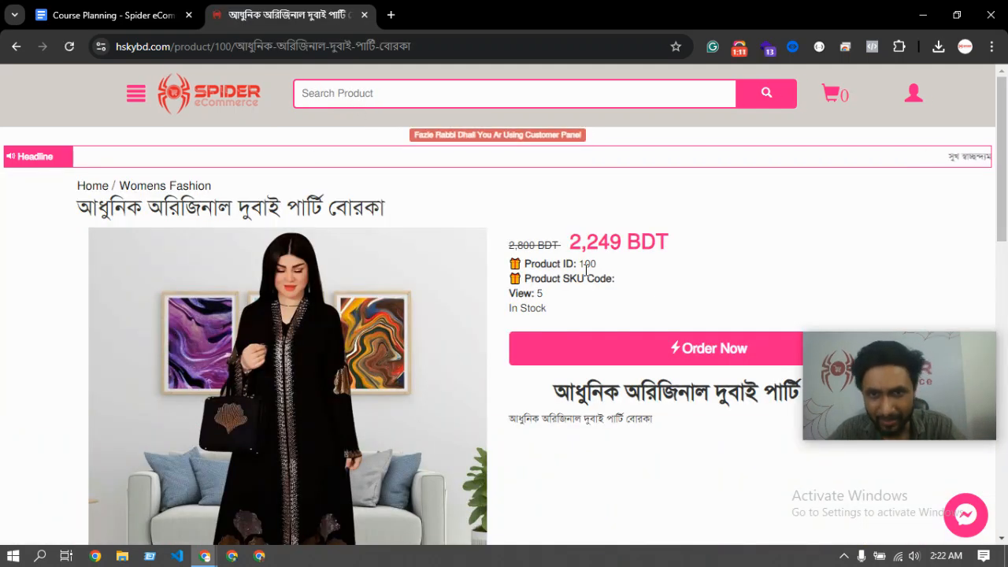
pyautogui.moveTo(580, 266); pyautogui.dragTo(602, 273)
pyautogui.click(621, 271)
pyautogui.click(582, 266)
pyautogui.click(603, 270)
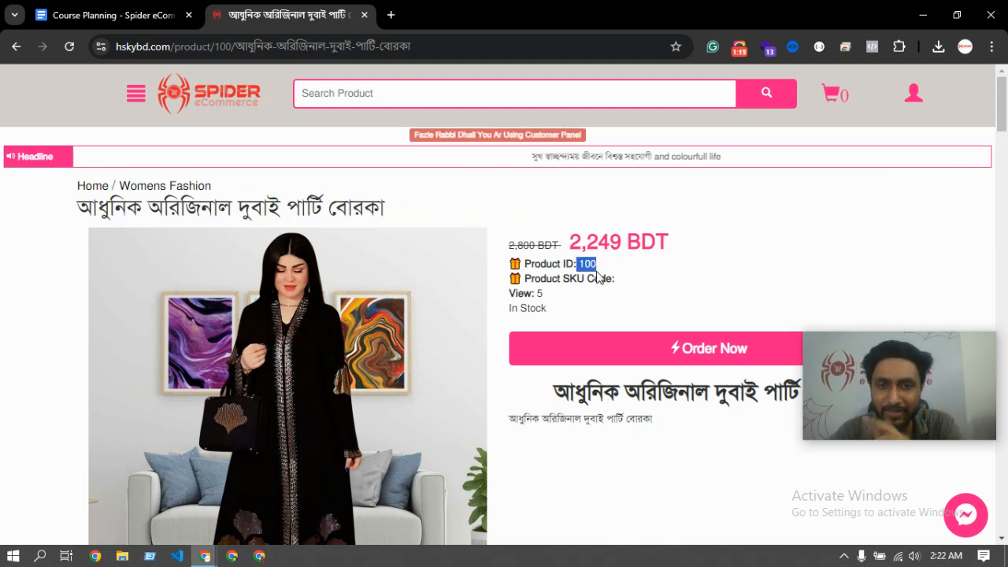
# Order the burqa and proceed to the checkout page.
pyautogui.scroll(-1, 592, 281)
pyautogui.scroll(-1, 592, 281)
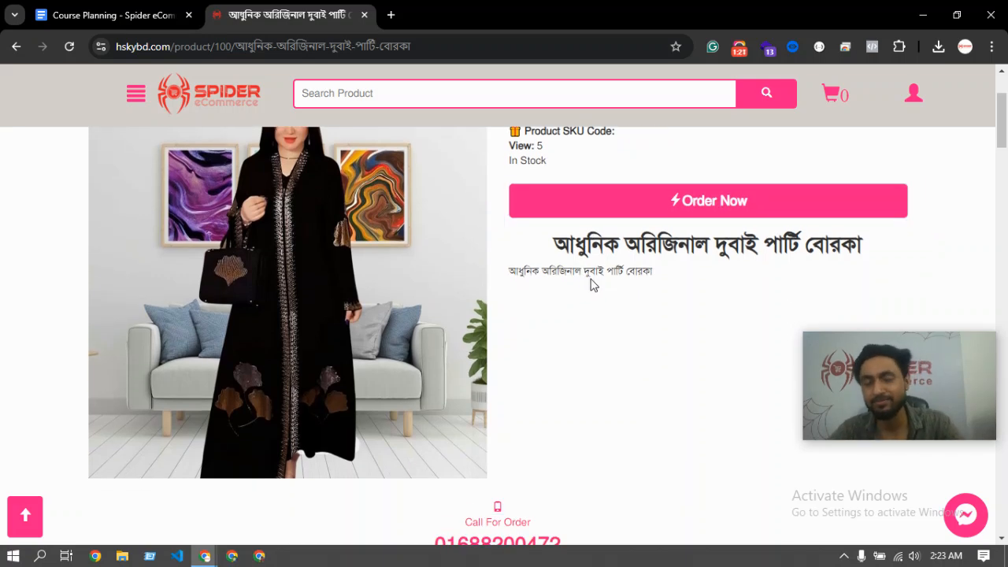
pyautogui.scroll(2, 587, 284)
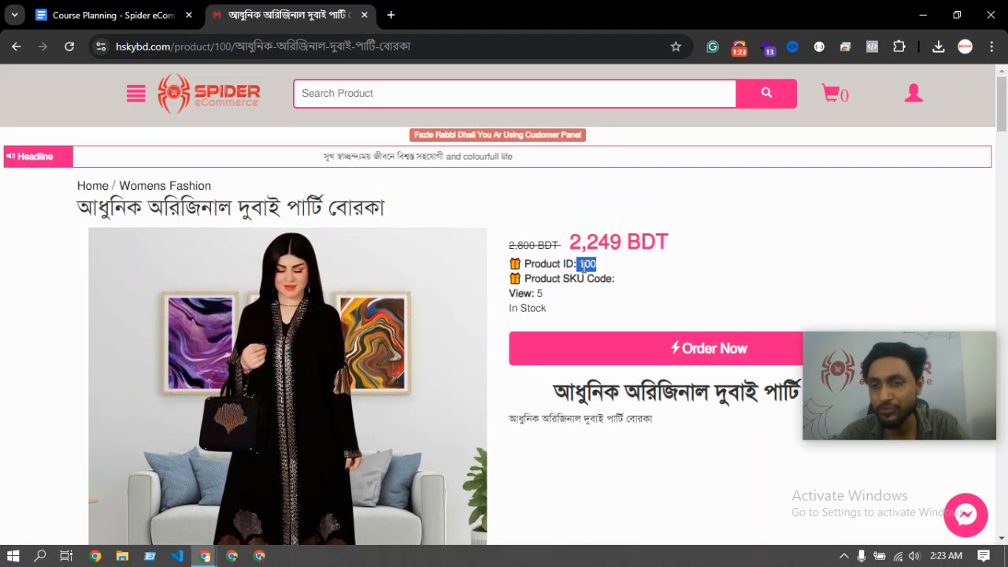
pyautogui.click(587, 264)
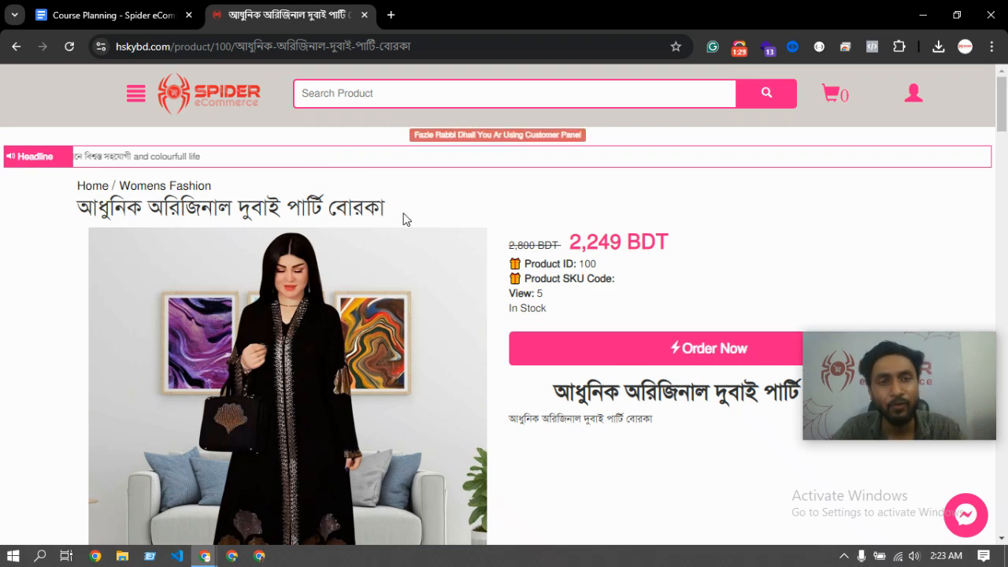
pyautogui.click(639, 362)
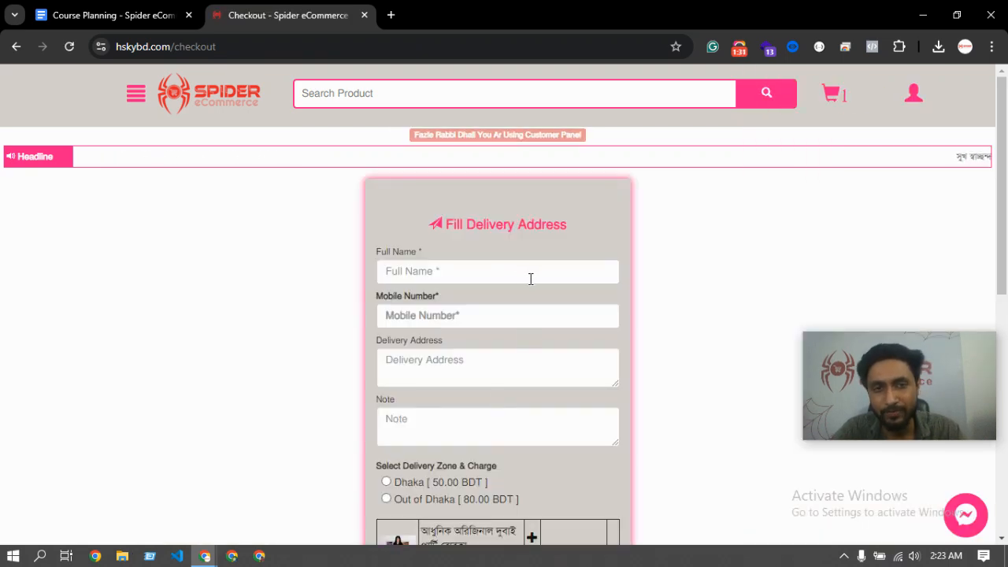
# Fill the customer's full name and mobile number from autofill, then type the delivery address.
pyautogui.scroll(-1, 425, 329)
pyautogui.scroll(-2, 472, 338)
pyautogui.scroll(3, 504, 347)
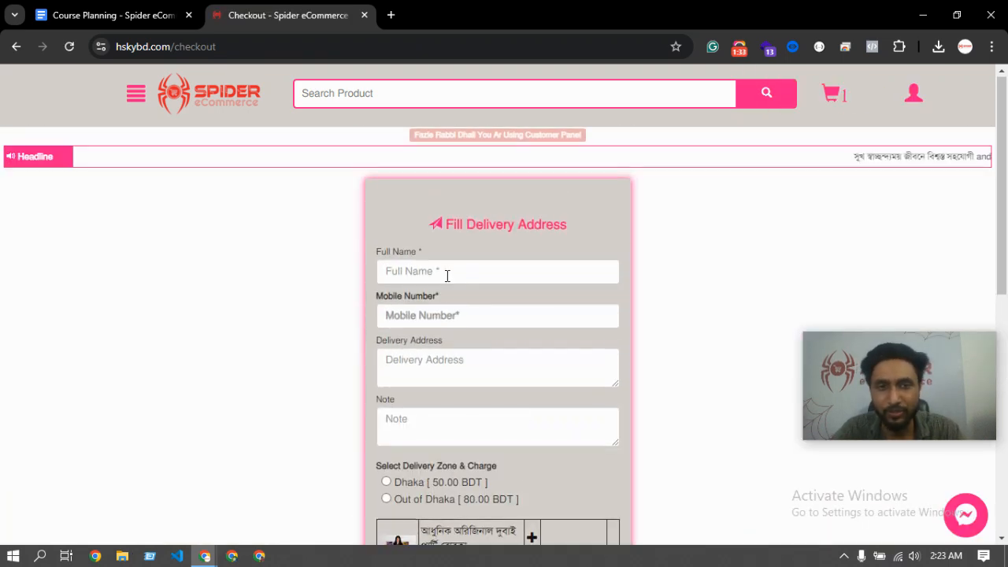
pyautogui.click(446, 273)
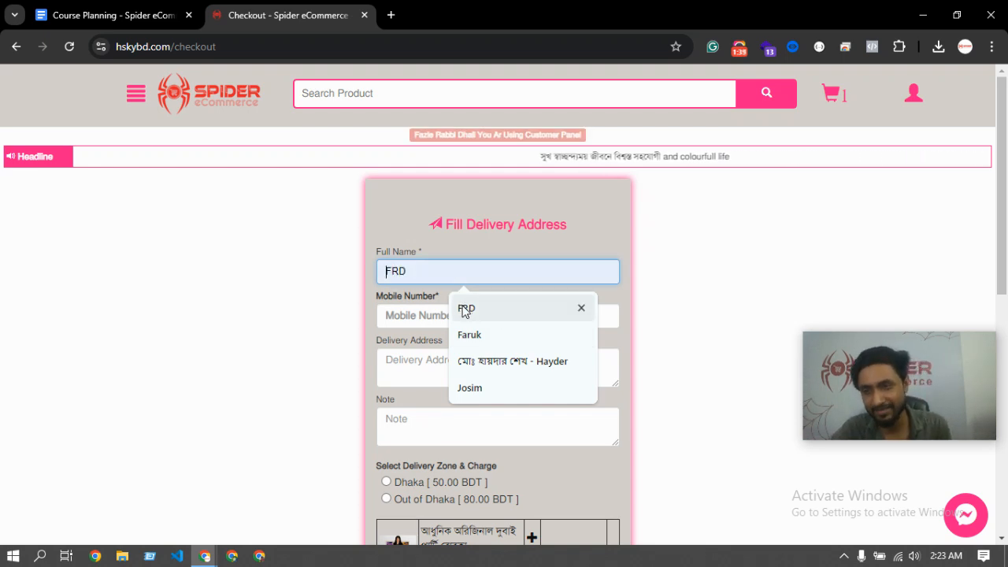
pyautogui.click(466, 309)
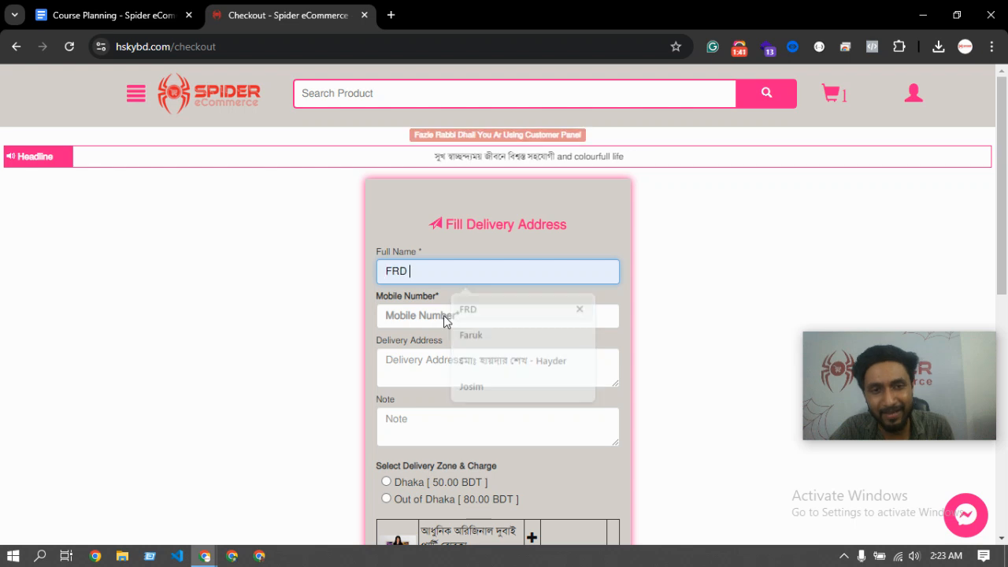
pyautogui.click(448, 319)
pyautogui.click(464, 353)
pyautogui.click(407, 372)
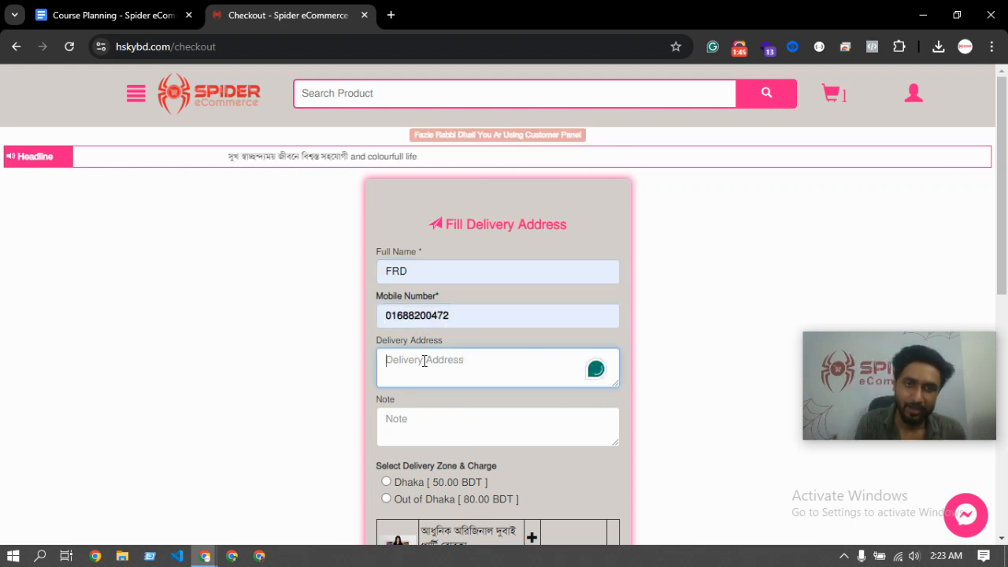
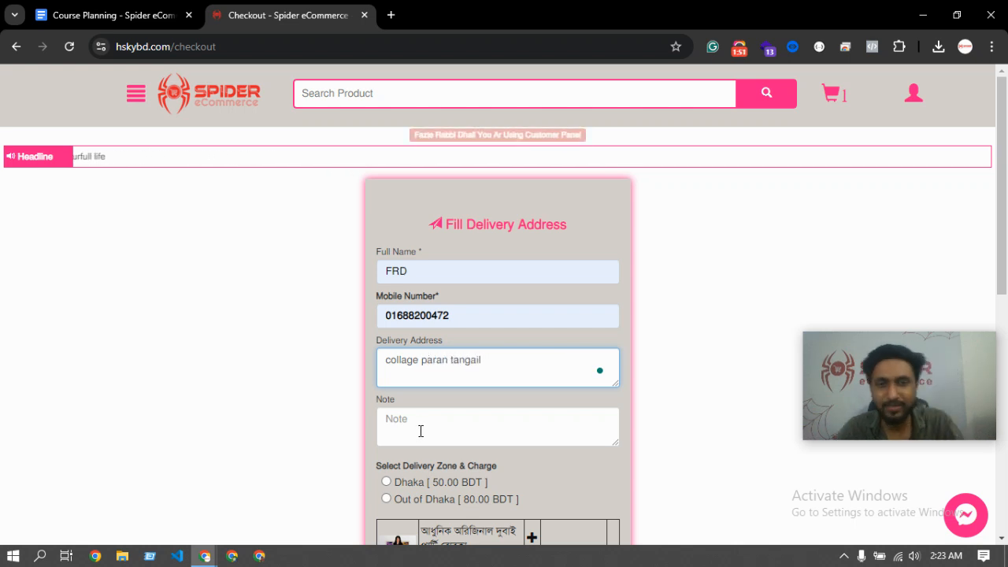
# Choose the Out of Dhaka delivery zone at 80 BDT.
pyautogui.doubleClick(396, 272)
pyautogui.scroll(-2, 420, 361)
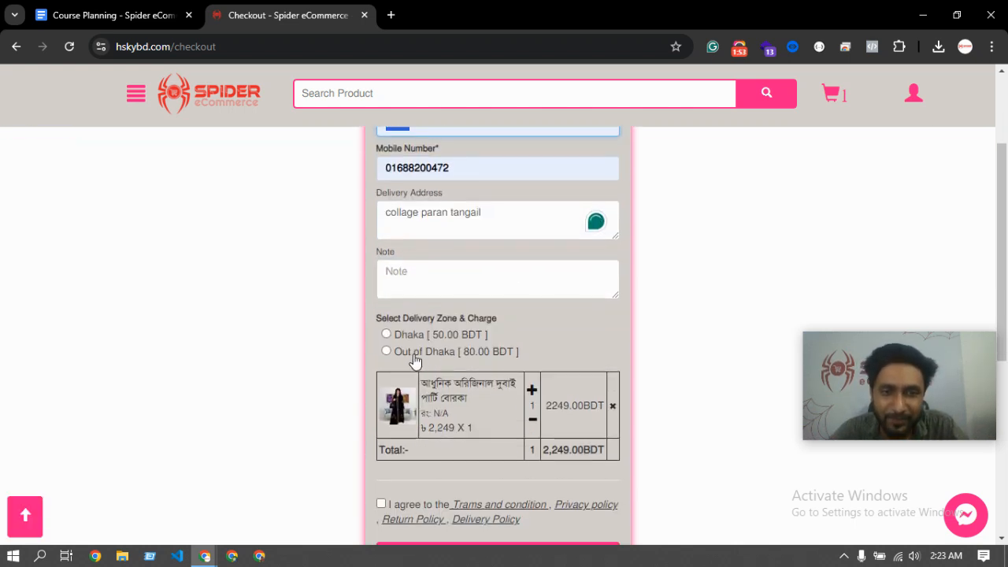
pyautogui.click(408, 278)
pyautogui.click(422, 336)
pyautogui.click(416, 359)
# Place the burqa order for a total of ৳2329.
pyautogui.scroll(-1, 473, 362)
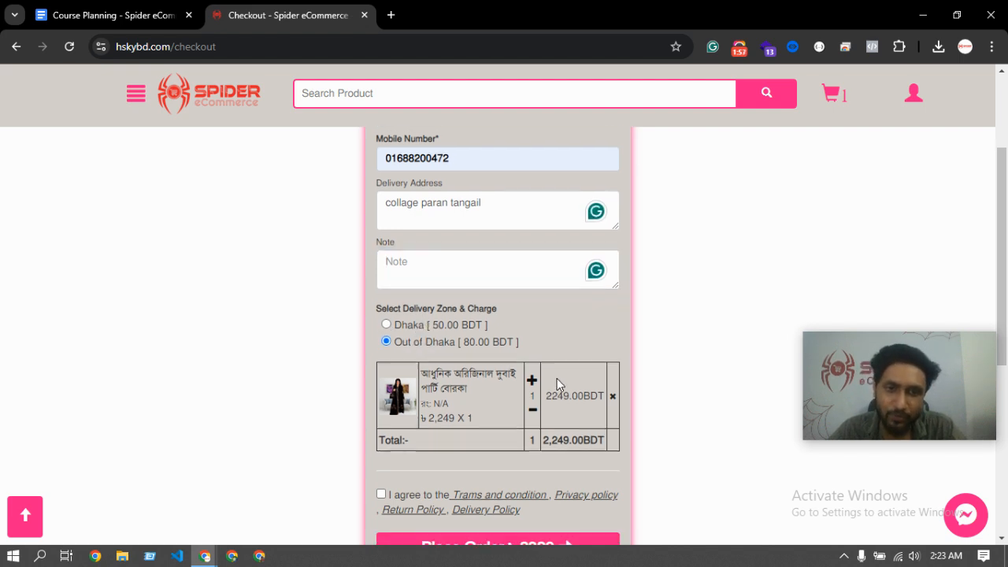
pyautogui.scroll(3, 479, 335)
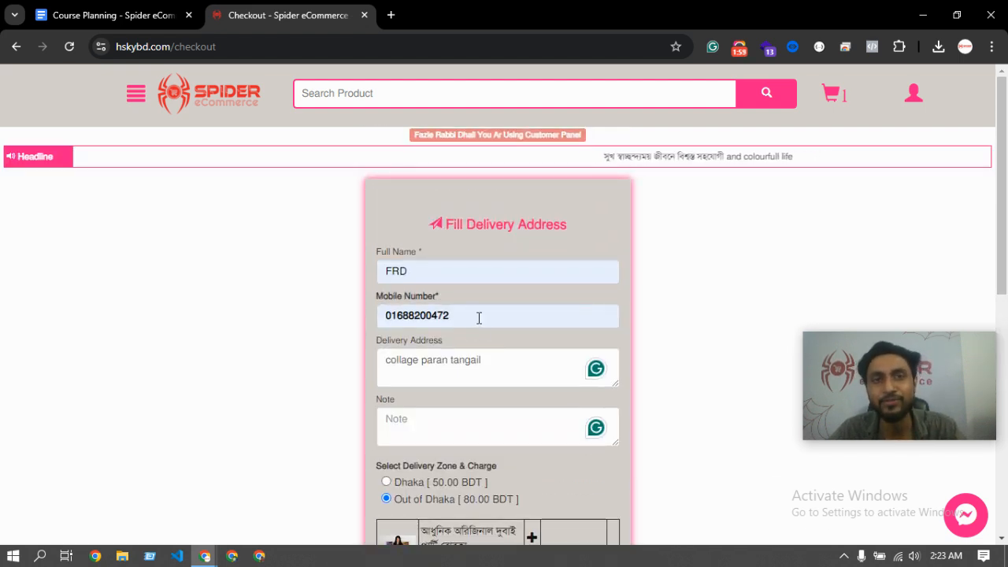
pyautogui.scroll(-3, 481, 323)
pyautogui.scroll(-2, 486, 337)
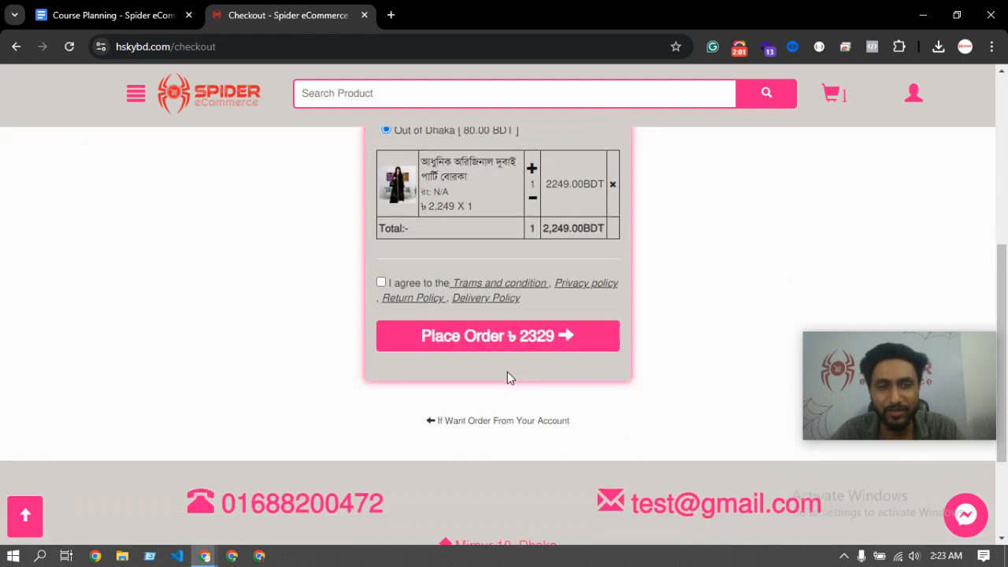
pyautogui.scroll(4, 504, 342)
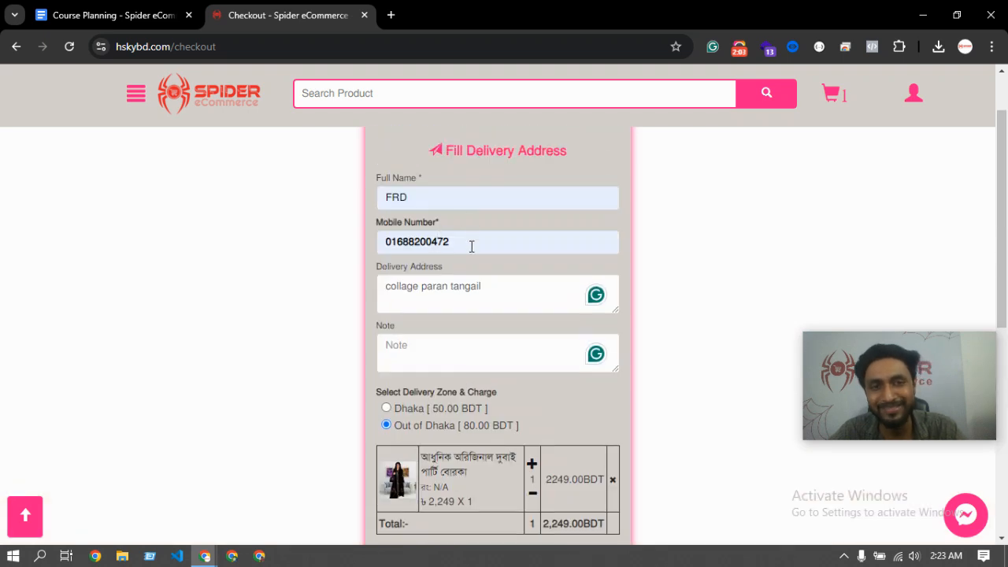
pyautogui.scroll(-3, 471, 246)
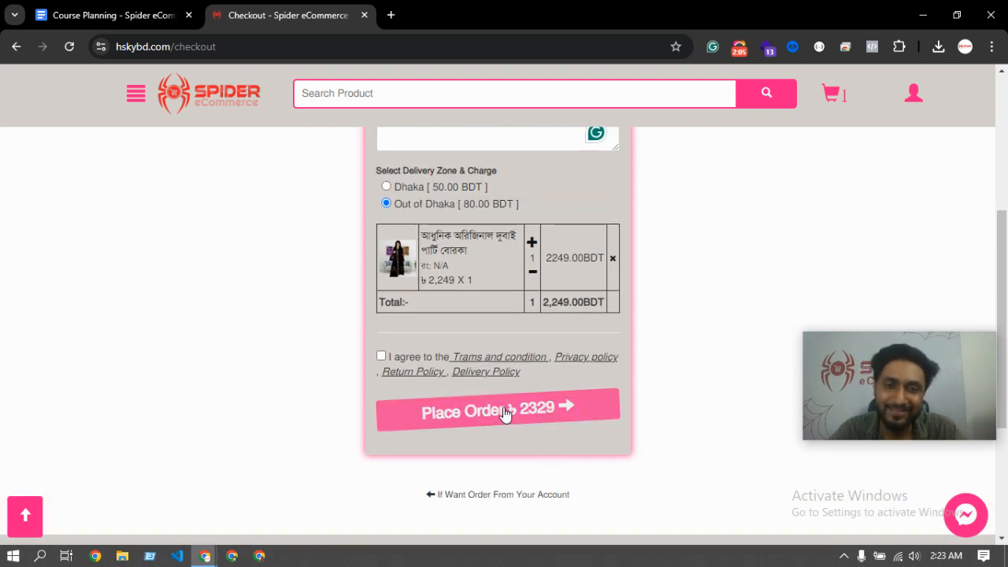
pyautogui.click(506, 412)
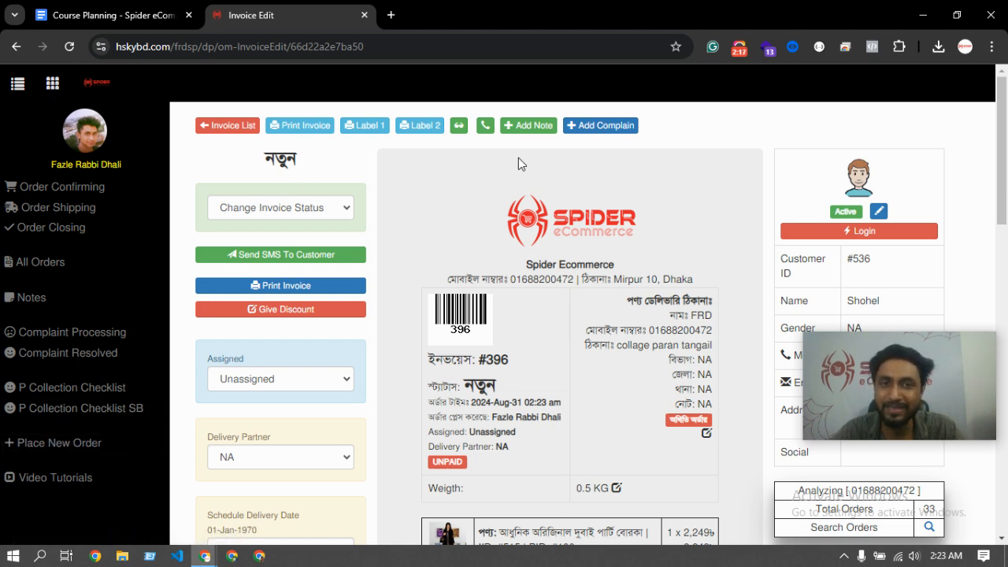
pyautogui.moveTo(268, 166); pyautogui.dragTo(320, 168)
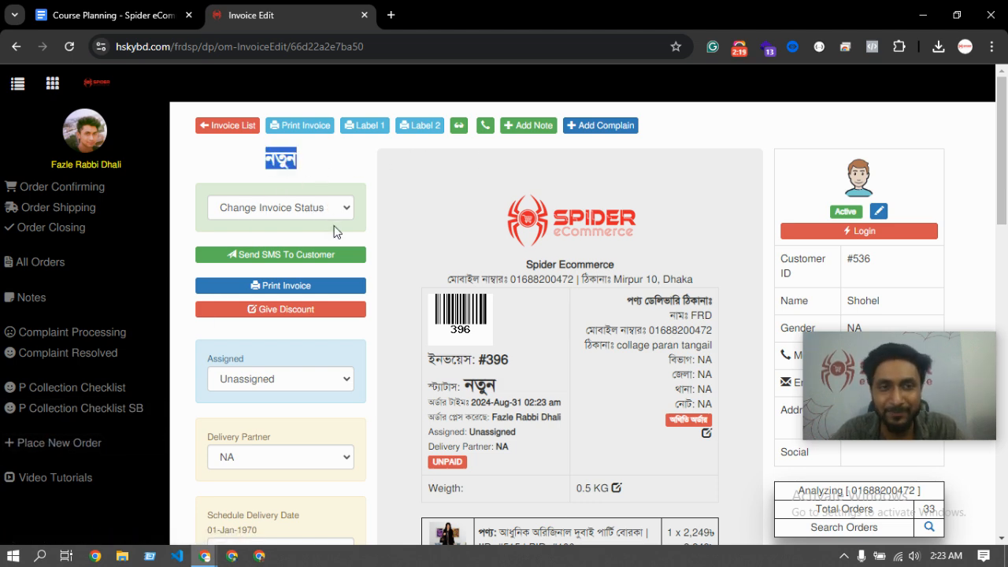
pyautogui.click(286, 170)
pyautogui.moveTo(286, 170); pyautogui.dragTo(550, 324)
pyautogui.scroll(-4, 550, 324)
pyautogui.scroll(4, 470, 315)
pyautogui.moveTo(253, 167); pyautogui.dragTo(319, 167)
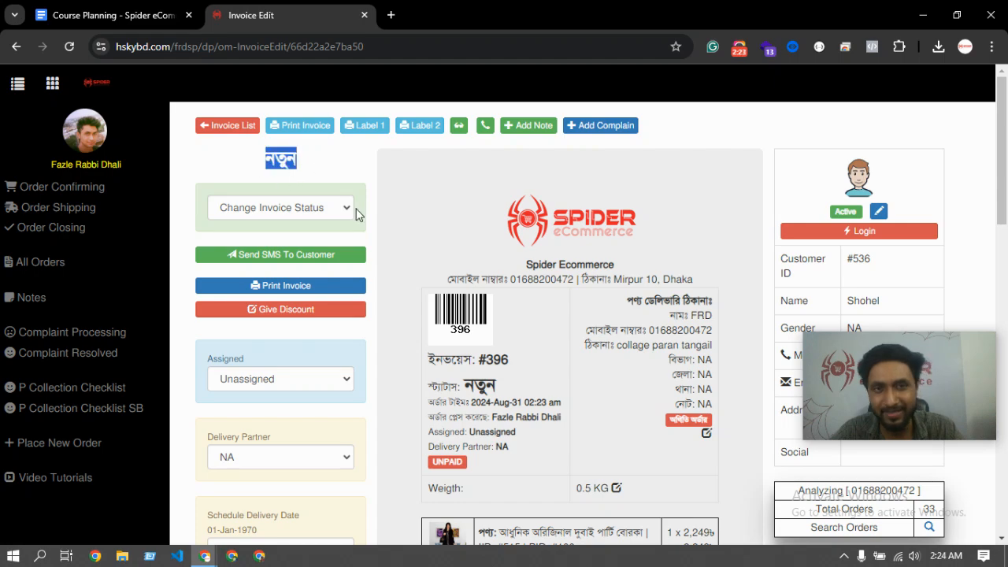
pyautogui.scroll(-9, 394, 304)
pyautogui.scroll(5, 433, 377)
pyautogui.scroll(5, 432, 372)
pyautogui.scroll(-2, 528, 300)
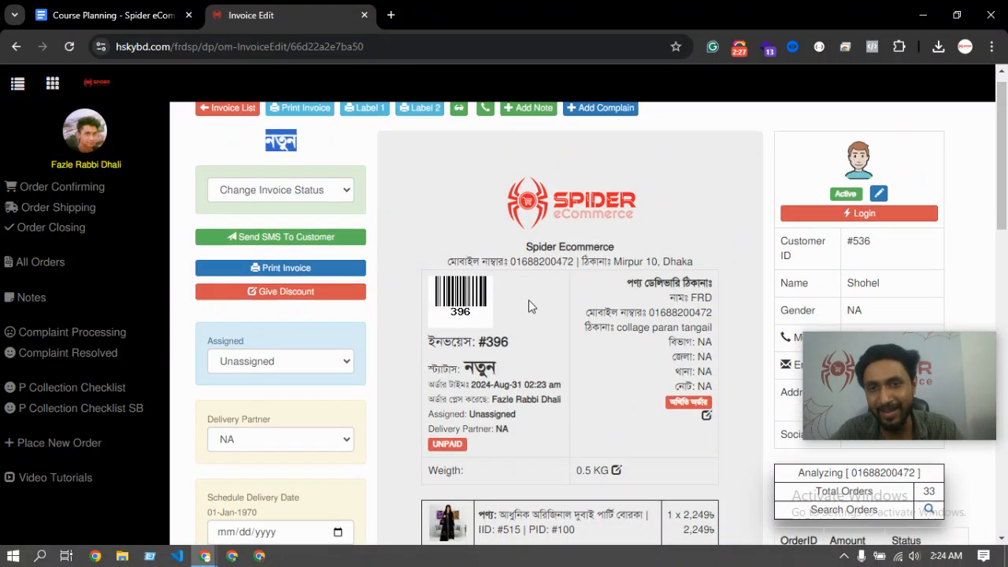
pyautogui.moveTo(706, 262); pyautogui.dragTo(736, 262)
pyautogui.click(736, 262)
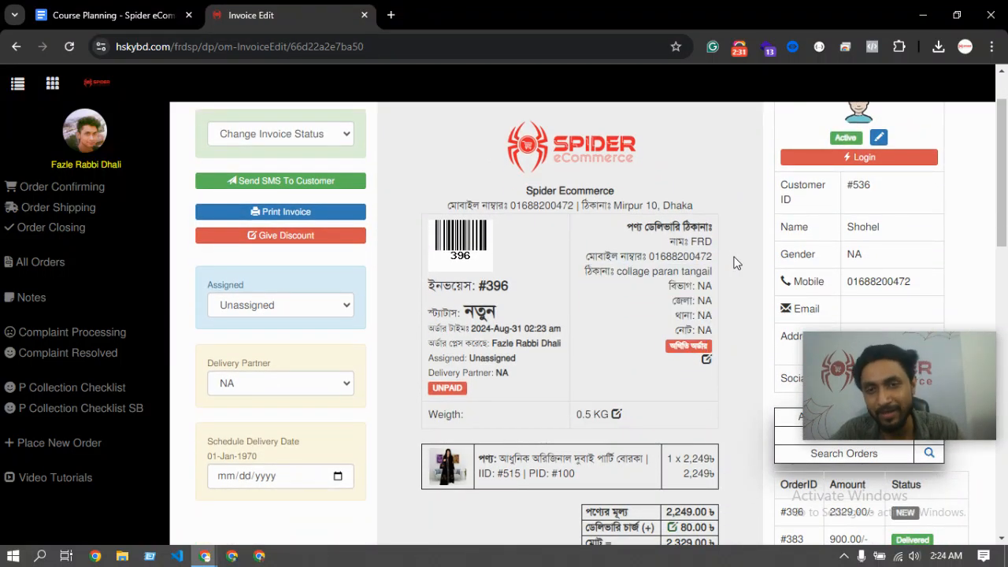
pyautogui.scroll(1, 723, 263)
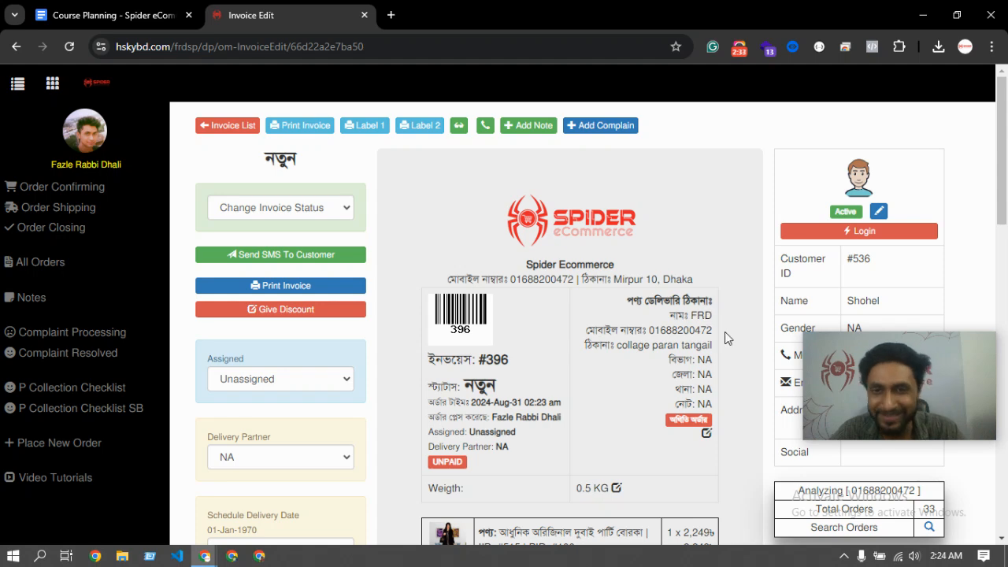
pyautogui.scroll(-3, 613, 285)
pyautogui.scroll(3, 645, 323)
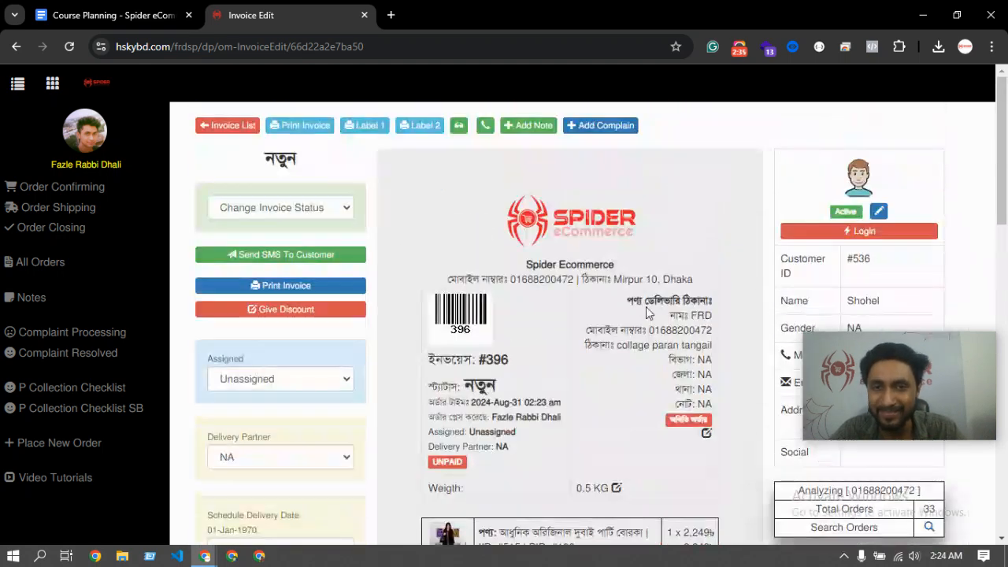
# Set invoice #396 to Confirmed with Steadfast as delivery partner, then view Order Confirming.
pyautogui.click(281, 207)
pyautogui.click(247, 247)
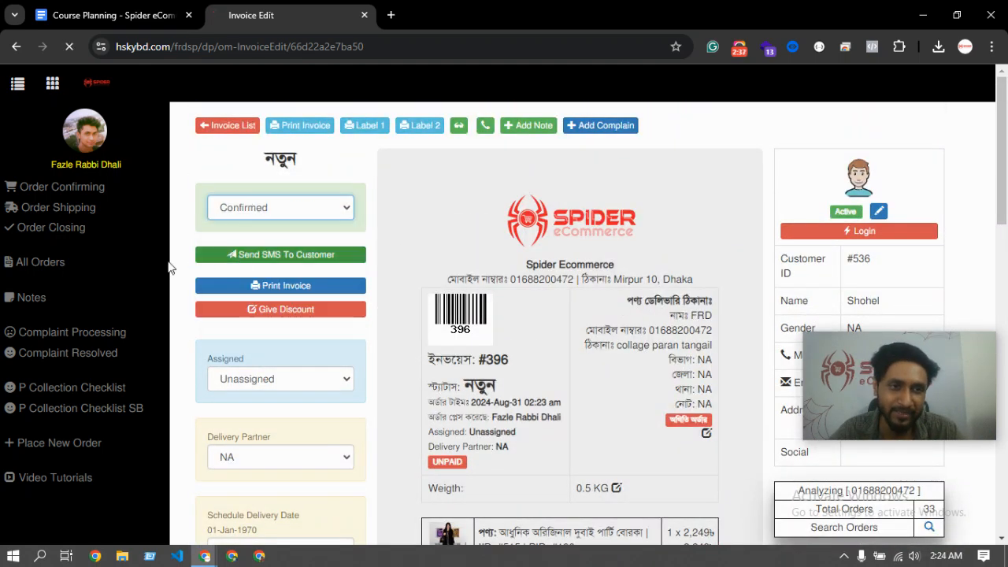
pyautogui.click(473, 266)
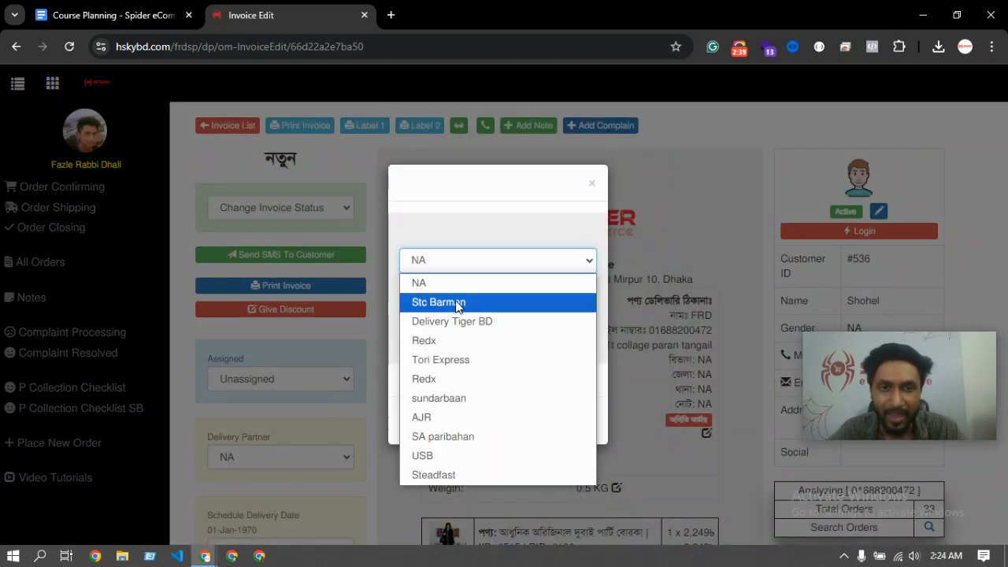
pyautogui.click(437, 475)
pyautogui.click(543, 313)
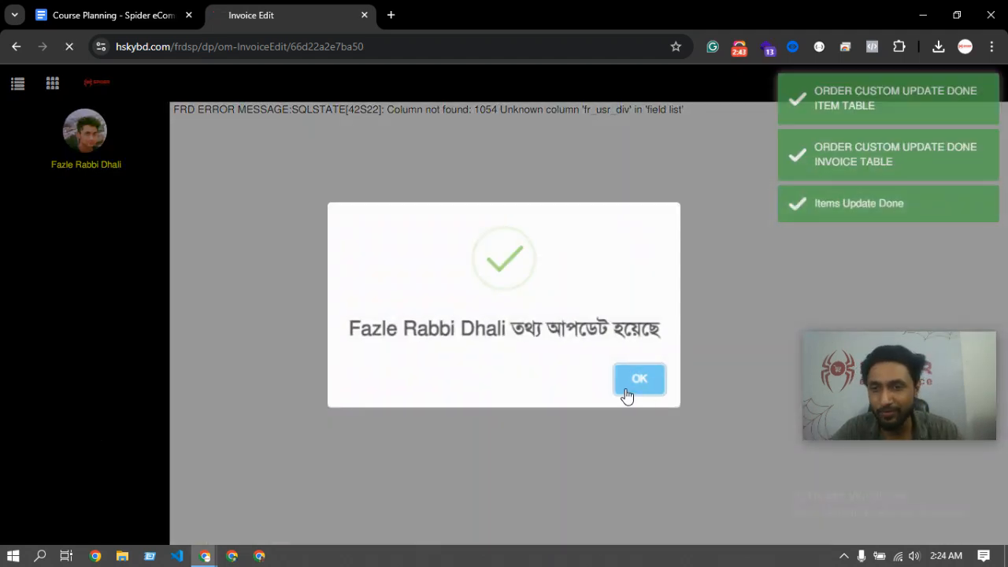
pyautogui.click(637, 379)
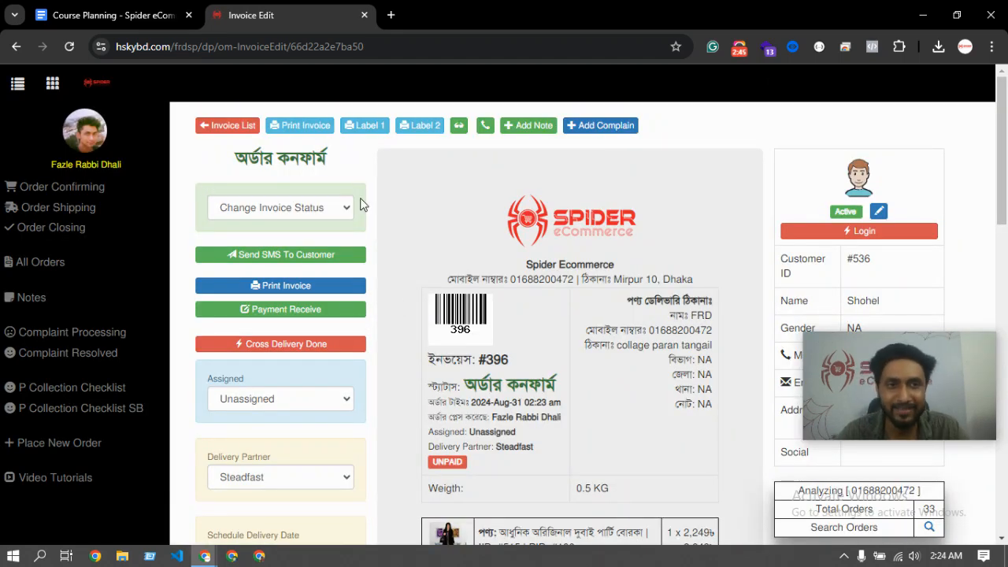
pyautogui.click(63, 187)
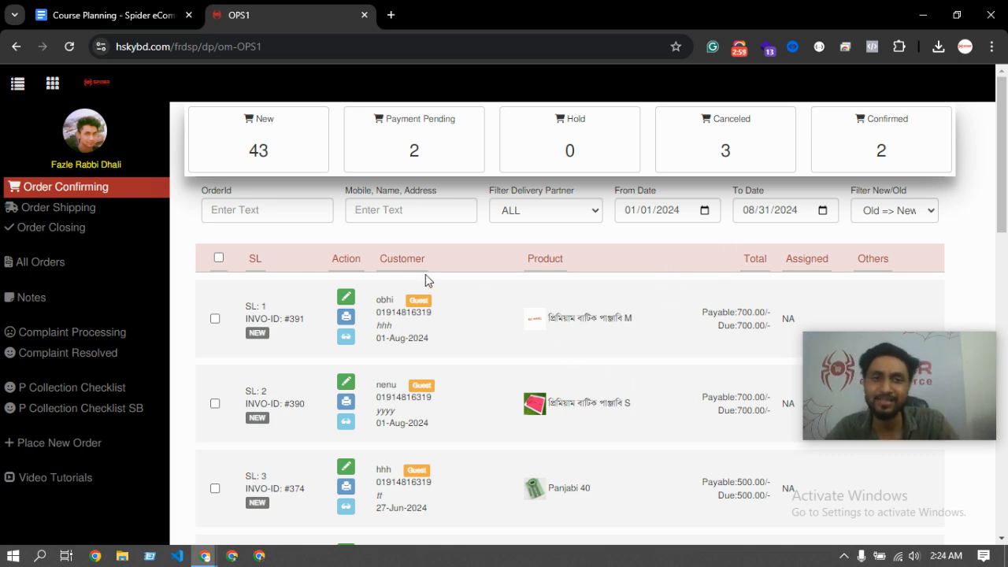
pyautogui.click(917, 126)
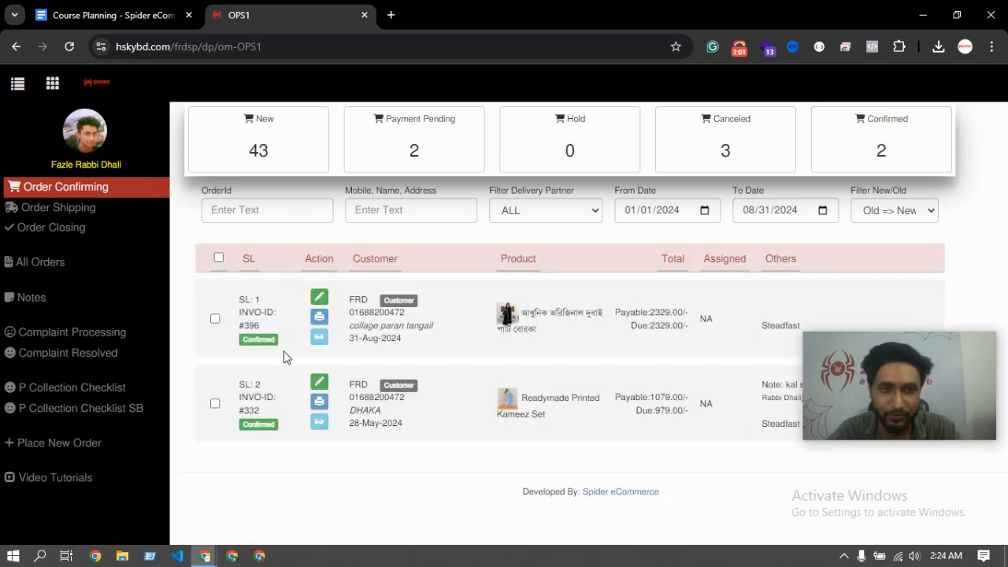
pyautogui.click(25, 442)
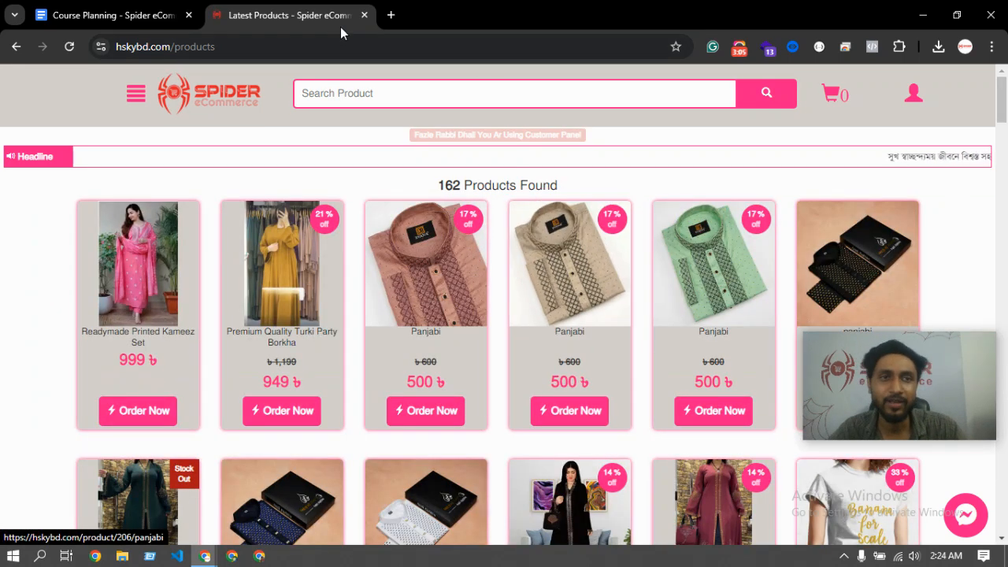
pyautogui.click(16, 46)
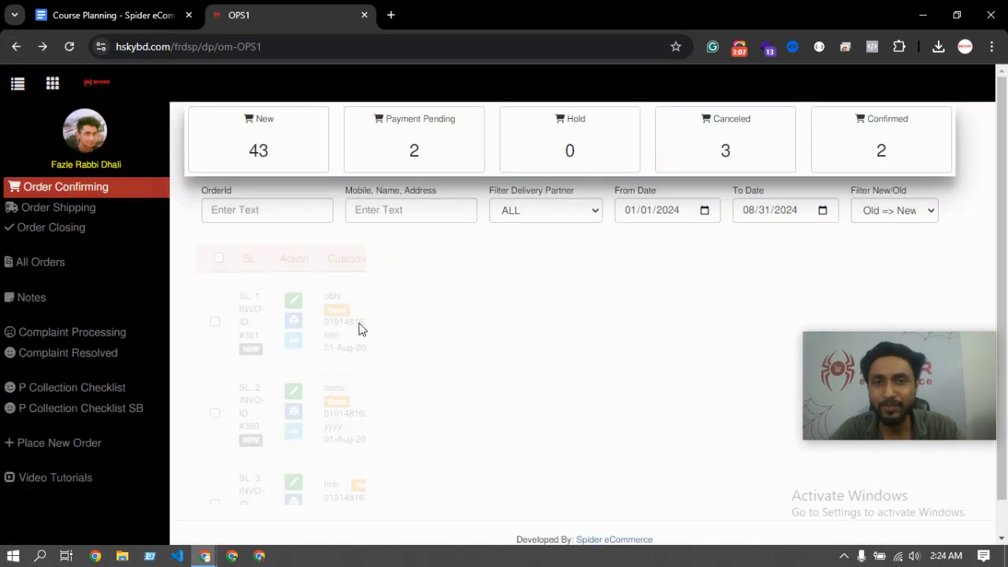
pyautogui.scroll(-2, 475, 326)
pyautogui.scroll(2, 418, 402)
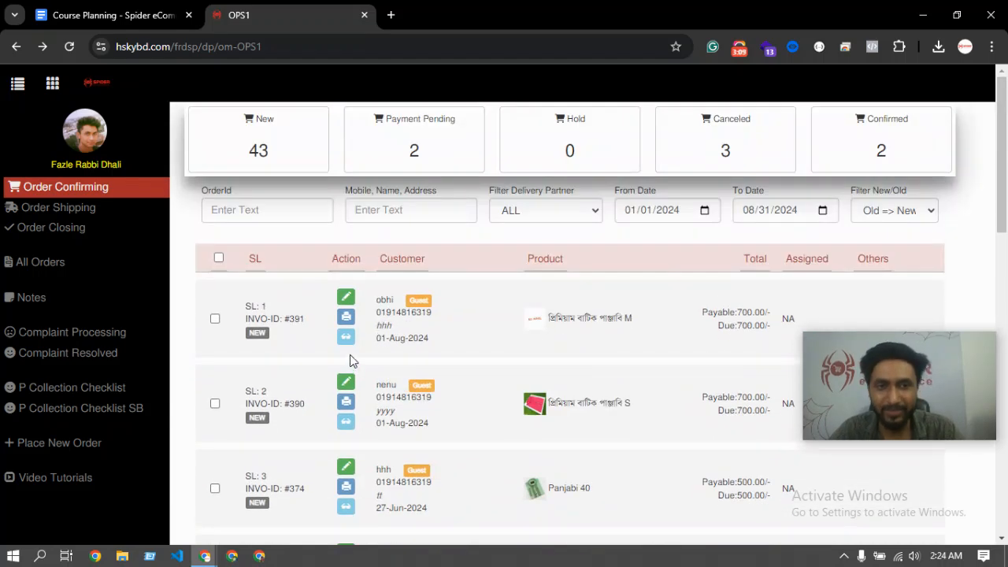
pyautogui.moveTo(392, 303); pyautogui.dragTo(426, 354)
pyautogui.click(425, 352)
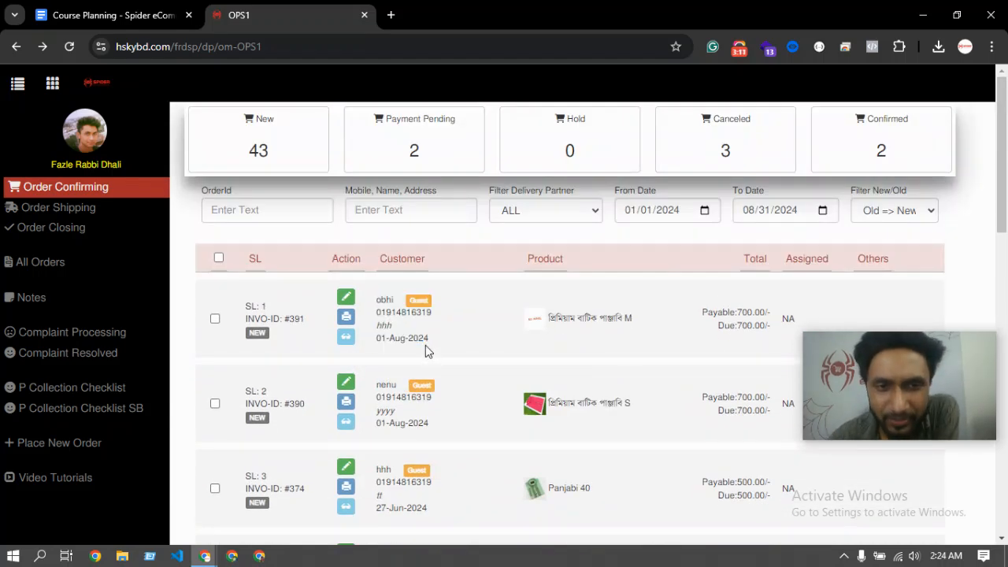